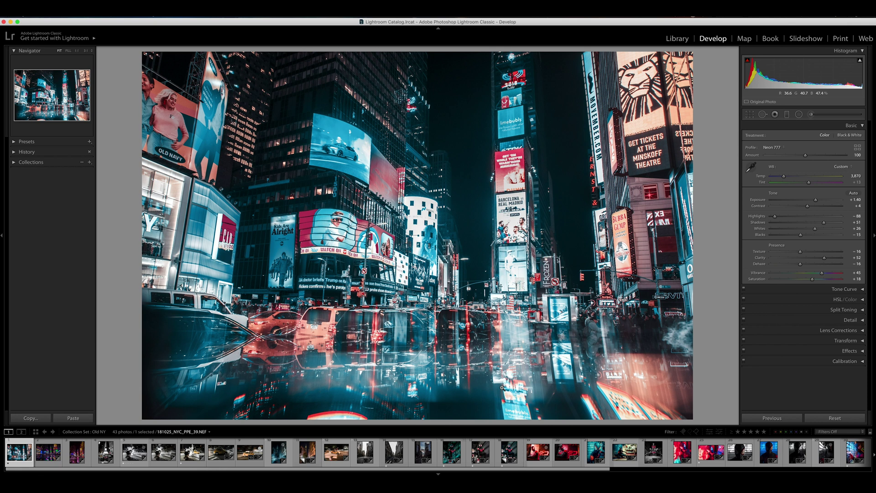
Close Lightroom Classic and back up its catalog, keeping the integrity test and catalog optimization enabled
click(4, 22)
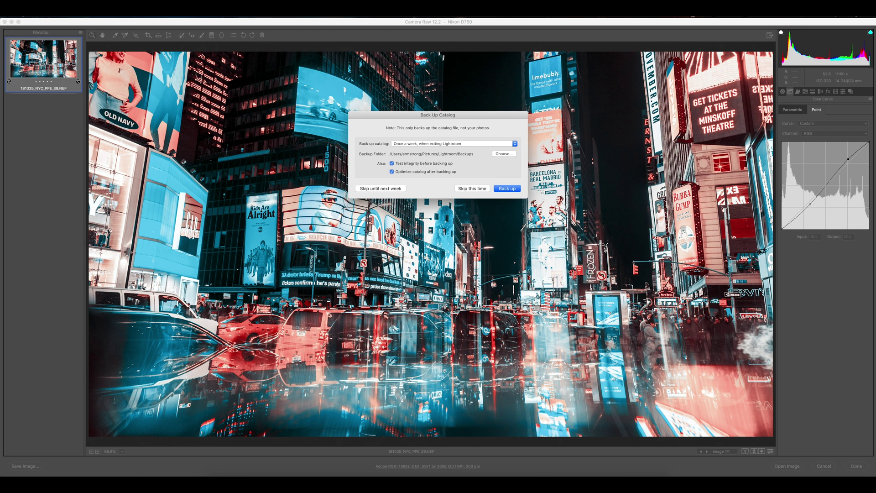
click(515, 189)
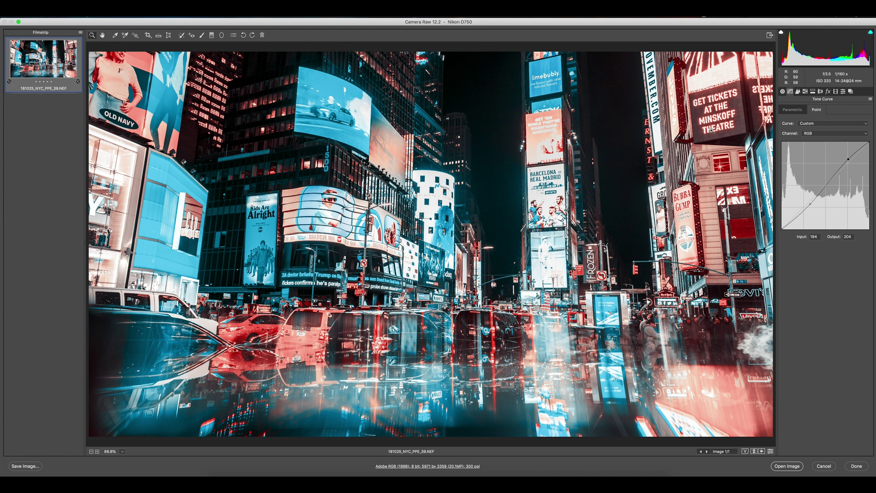
Start a new Camera Raw profile named Cool & Lifted, excluding the Basic and Point Curve settings
click(843, 93)
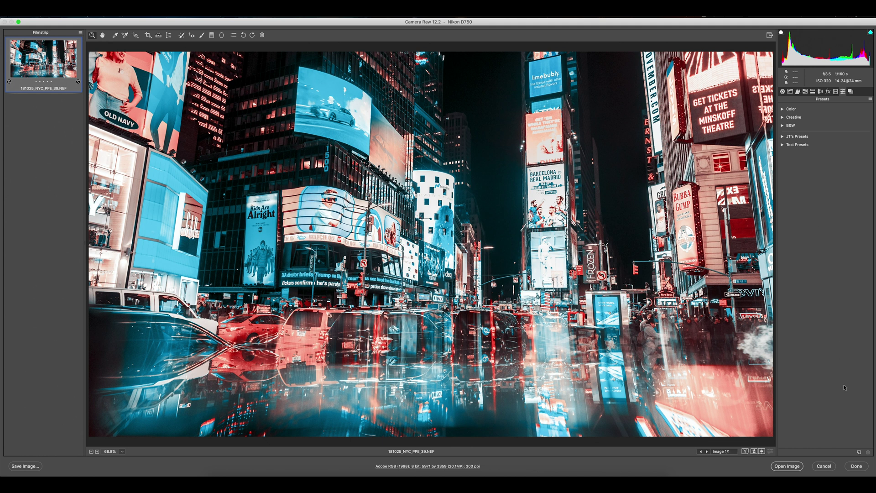
click(859, 454)
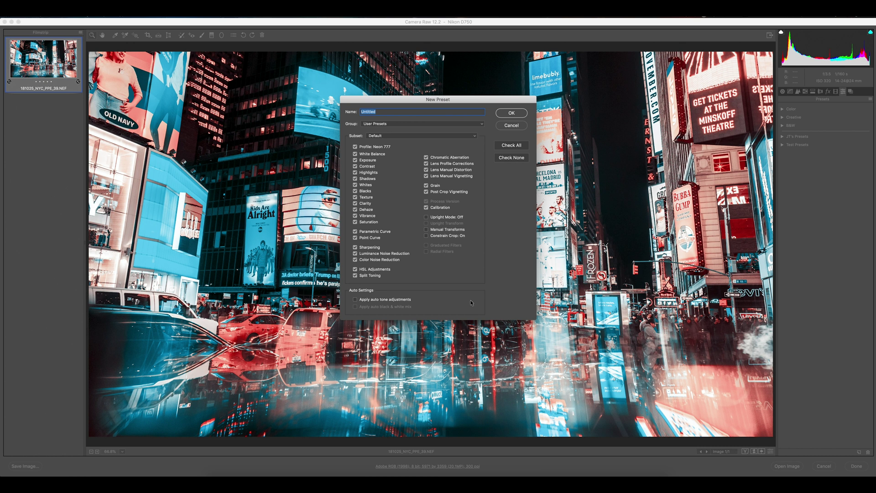
click(511, 126)
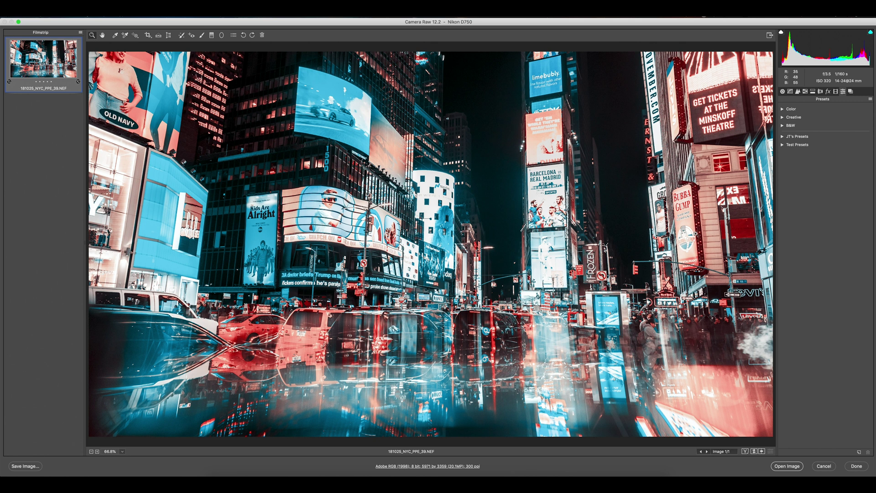
key(alt)
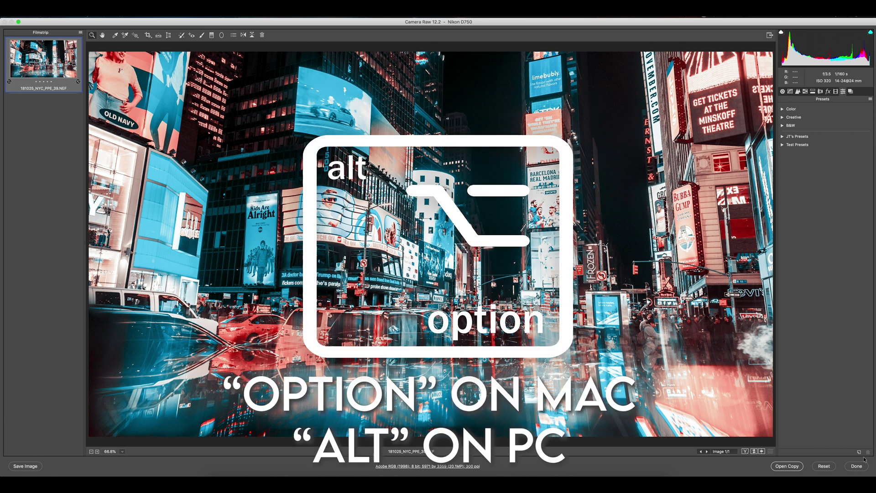
alt+click(859, 452)
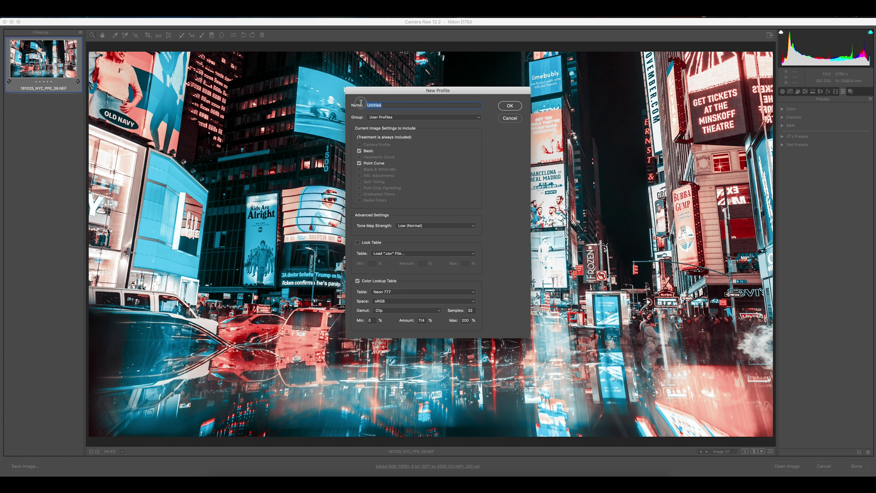
text(Cool & Lifted)
click(360, 152)
click(360, 163)
Load the file RunNGun Cool & Lifted.CUBE as the profile's color lookup table
click(388, 293)
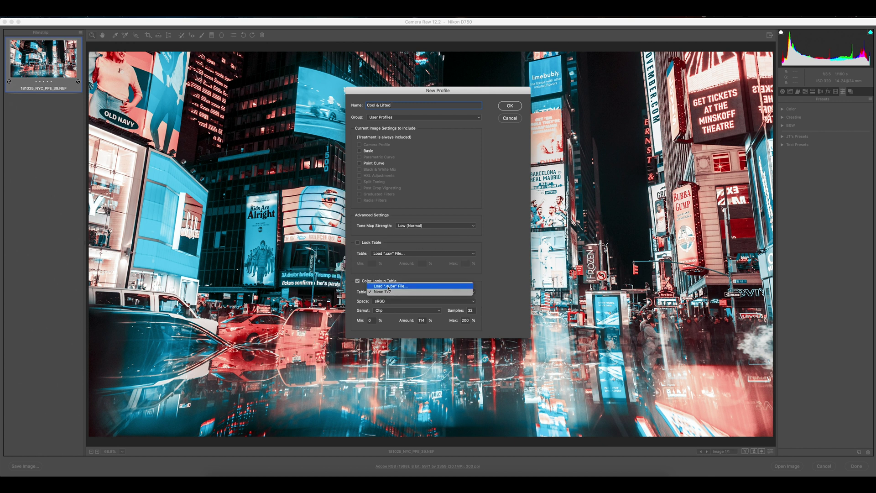
click(388, 286)
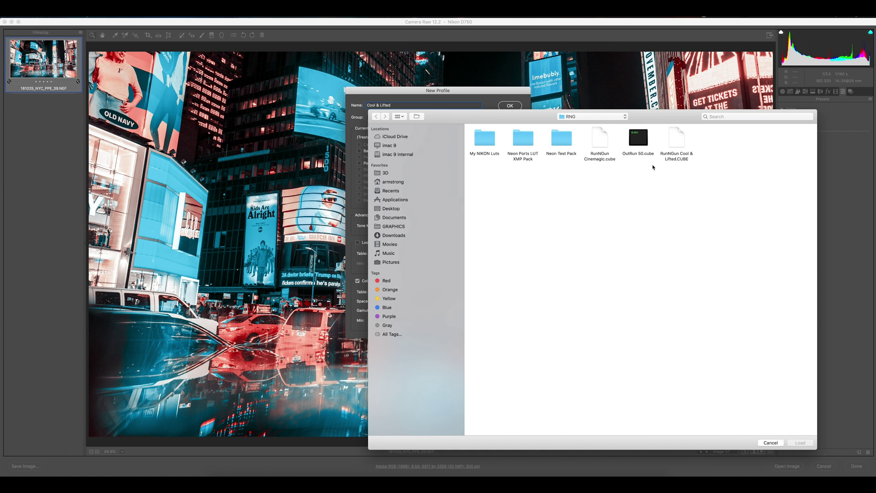
click(677, 141)
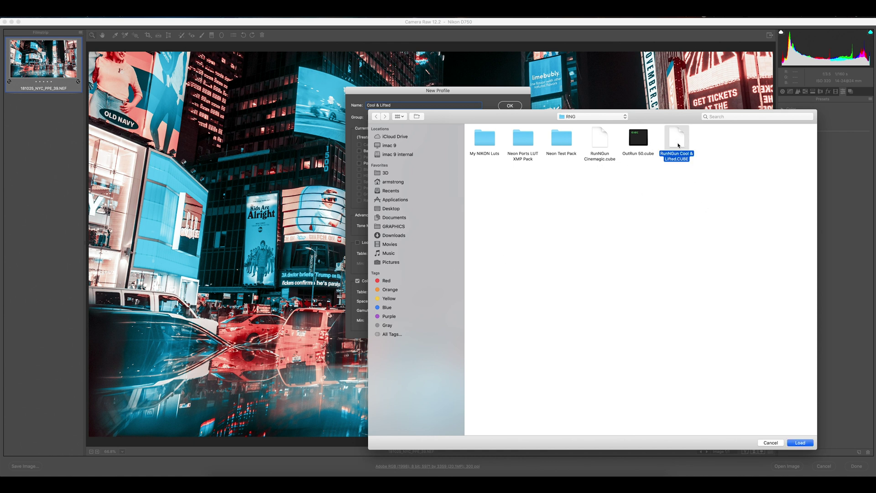
click(800, 442)
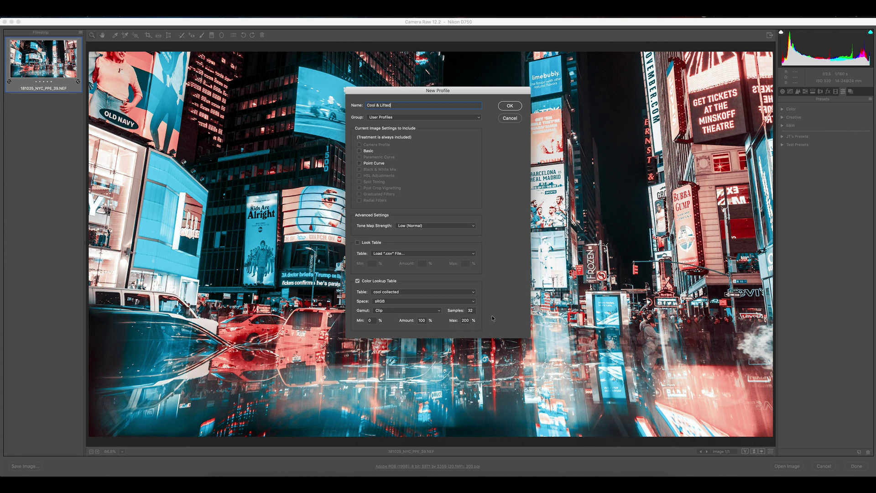
Assign the profile to a new group named New LUTs and save the profile
click(477, 118)
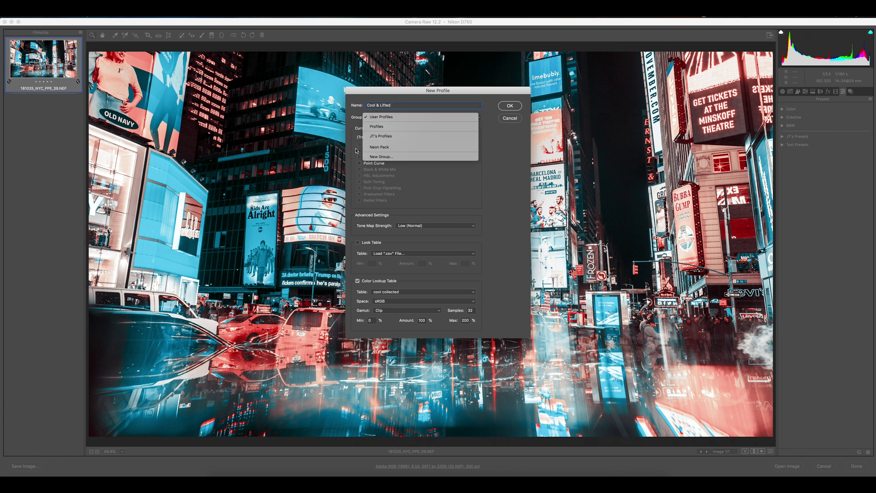
click(382, 137)
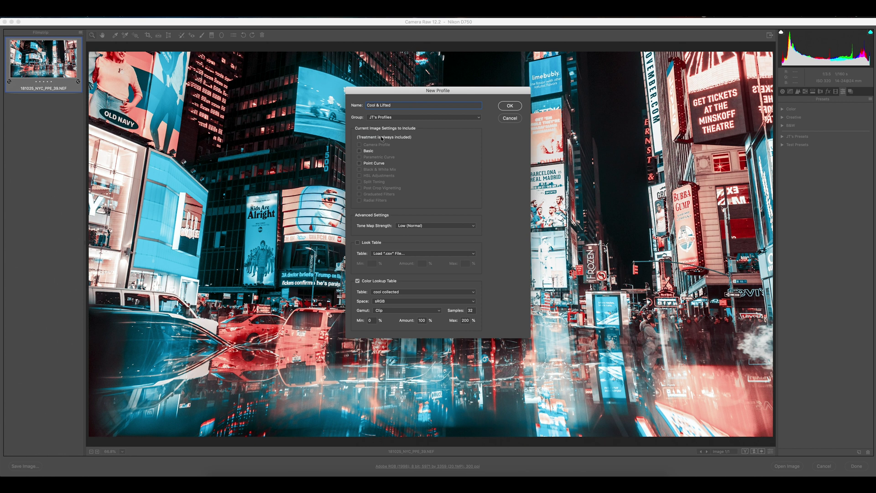
click(423, 119)
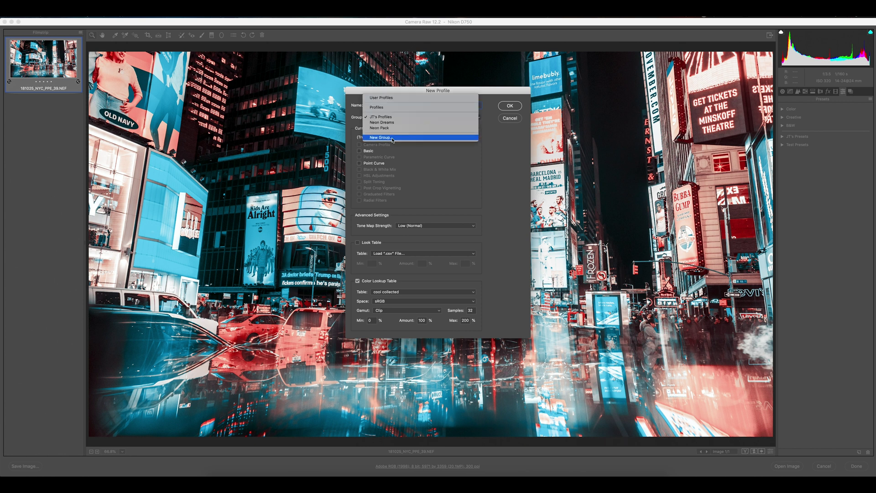
click(392, 138)
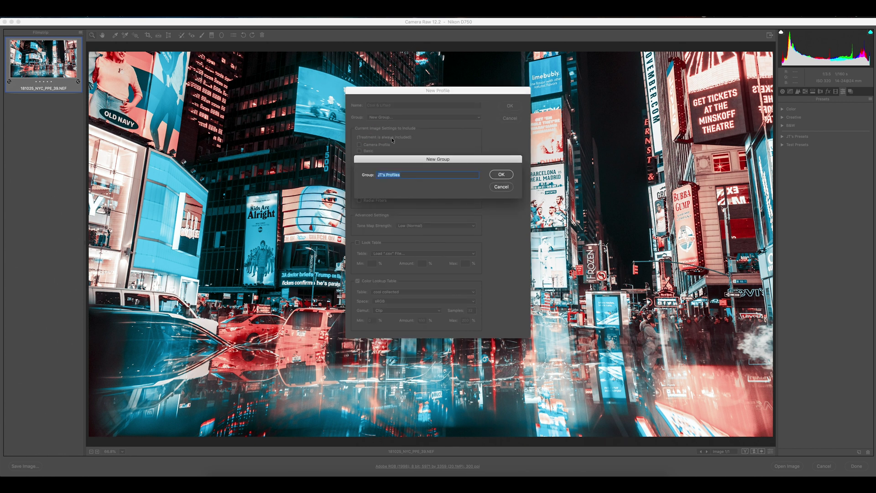
text(New LUTs)
click(501, 174)
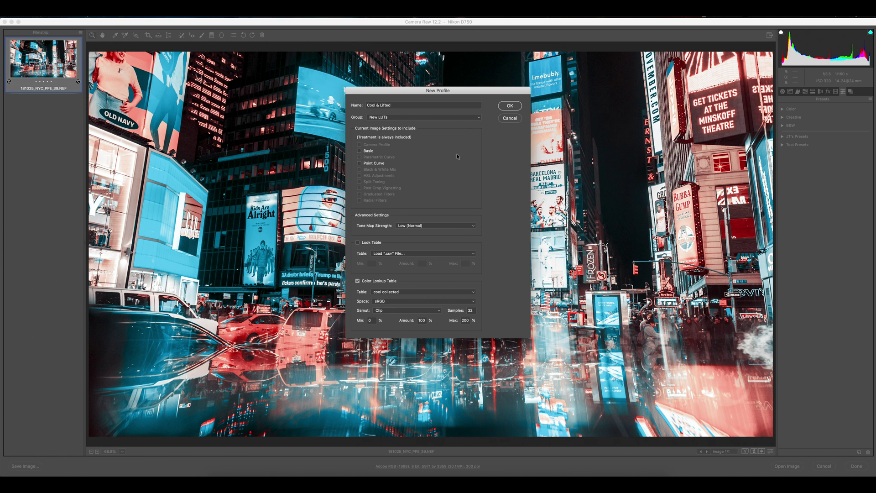
click(505, 106)
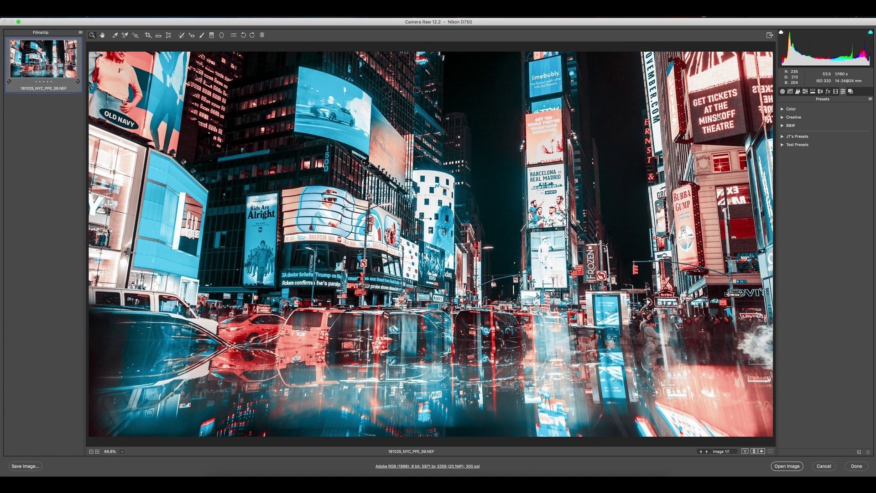
Apply the Cool & Lifted profile from the New LUTs group to the photo and set its amount to about 54
click(782, 91)
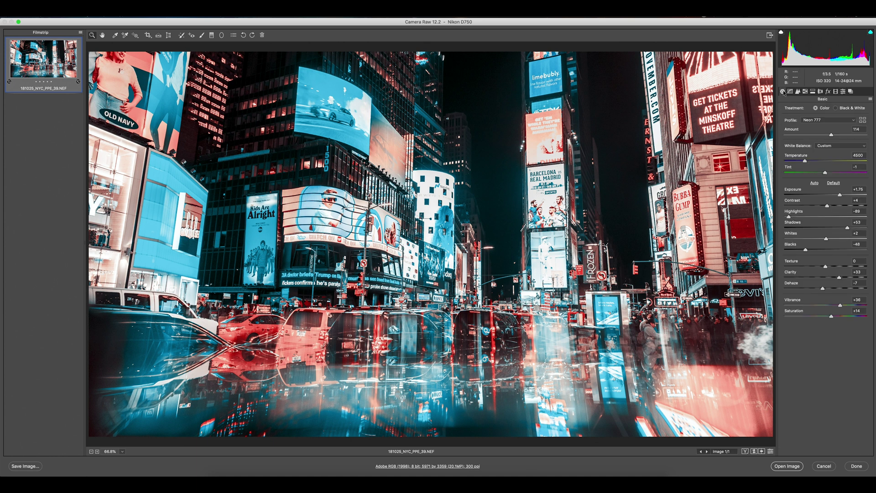
click(864, 120)
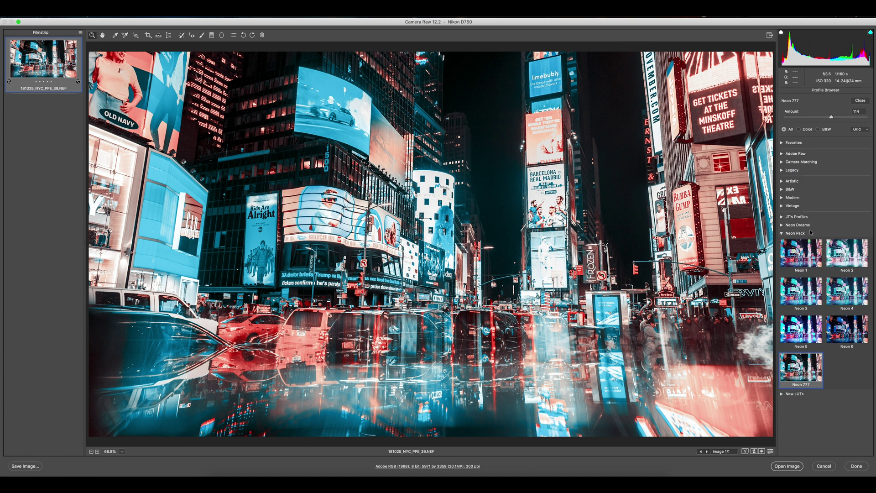
click(783, 234)
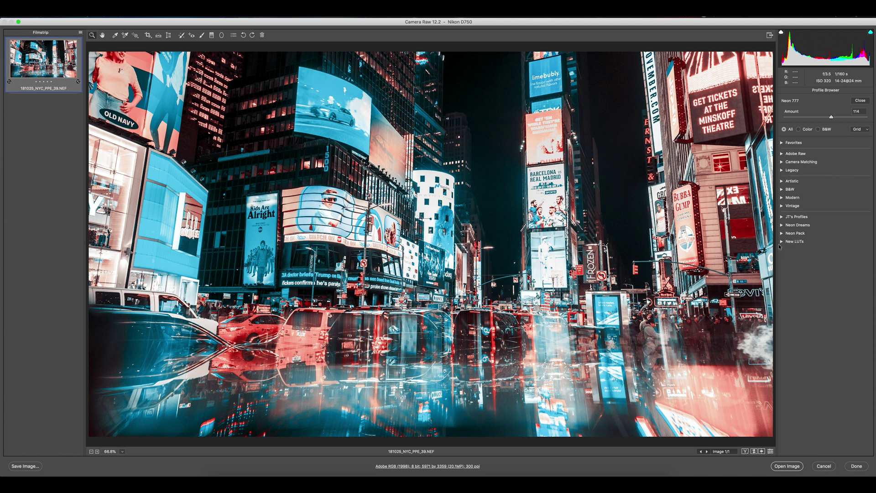
click(782, 241)
click(806, 265)
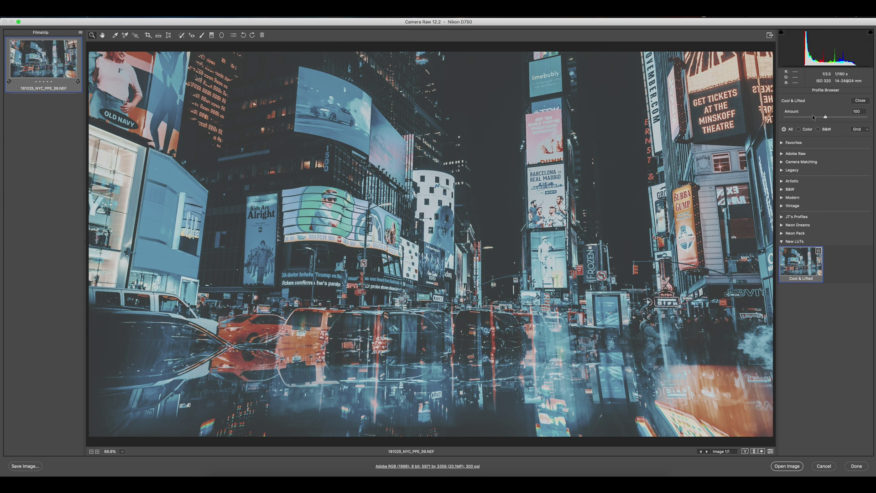
drag(823, 118, 806, 127)
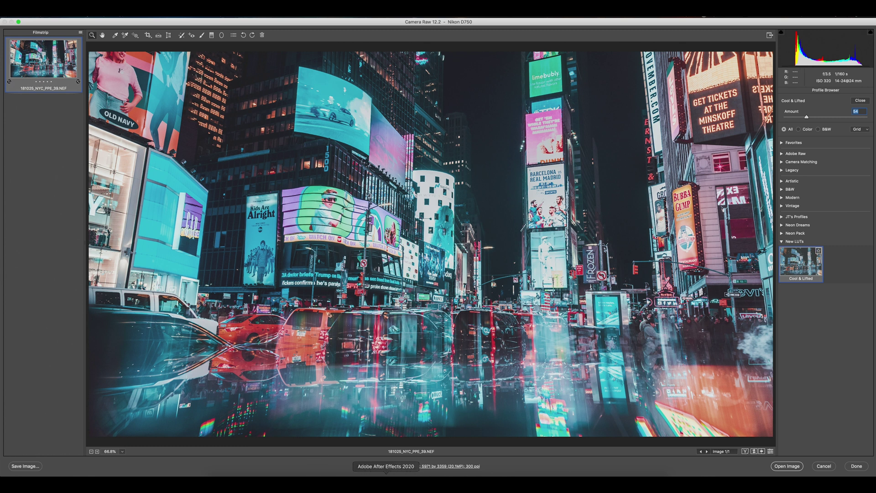
Switch to Lightroom Classic and apply the Cool & Lifted profile from the New LUTs group with an amount of about 89
click(409, 474)
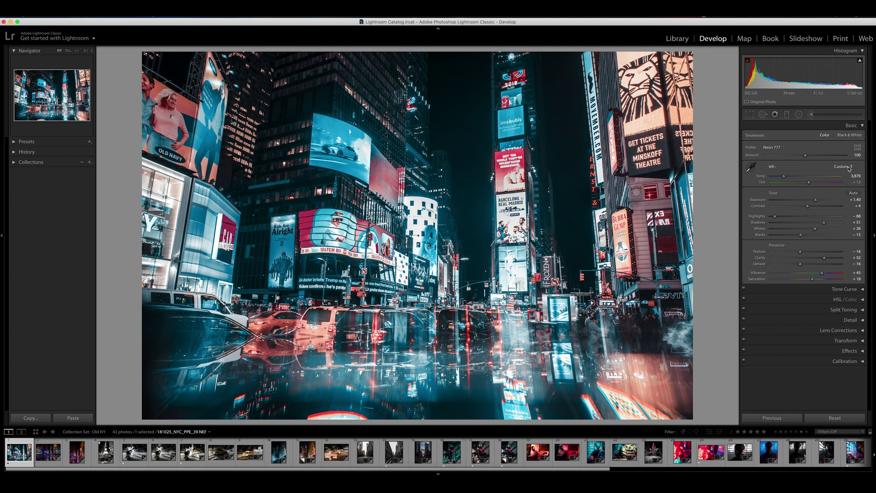
click(788, 150)
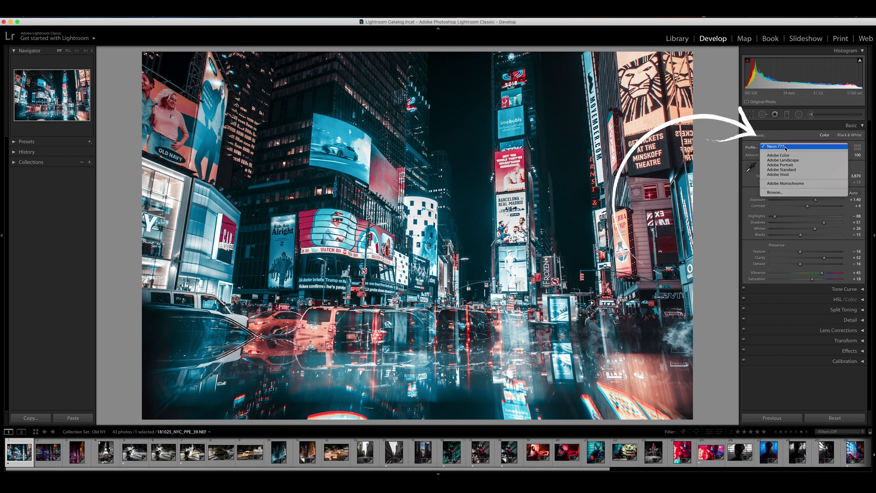
click(782, 192)
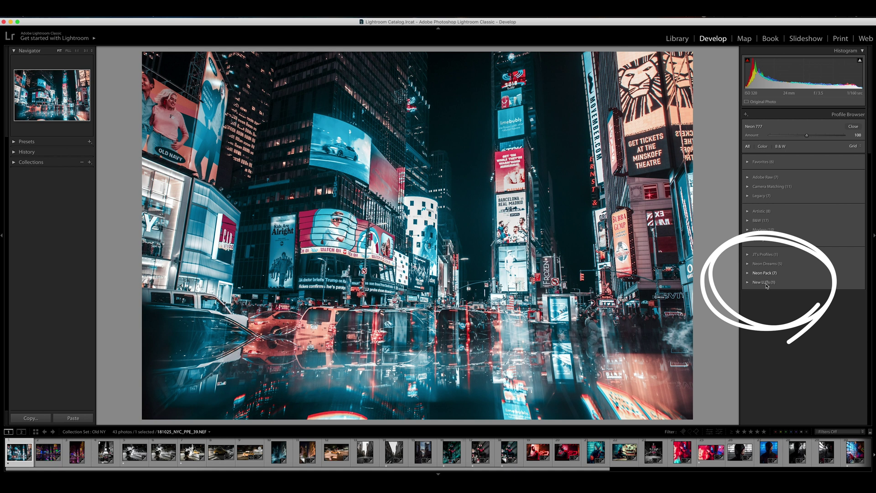
click(747, 283)
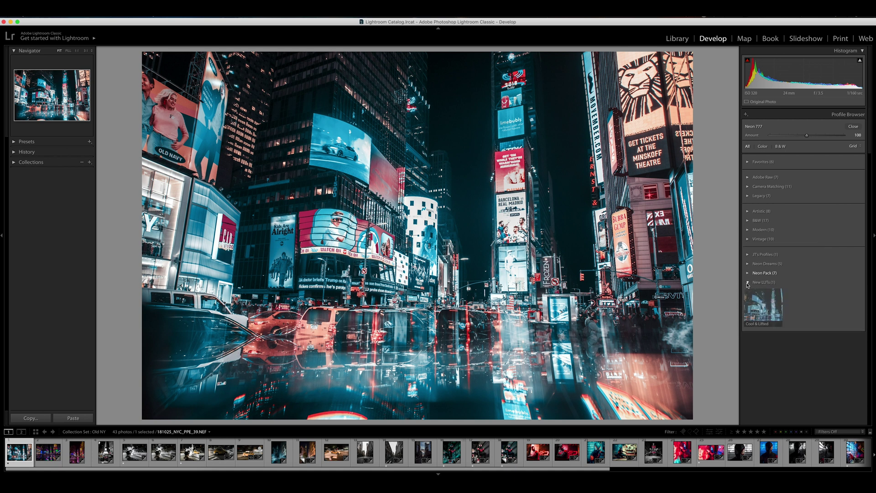
click(759, 309)
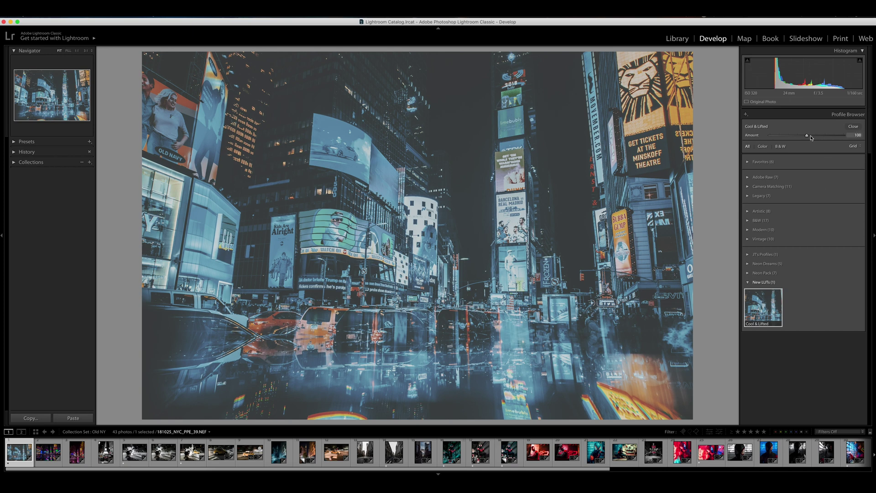
click(806, 135)
drag(781, 136, 803, 144)
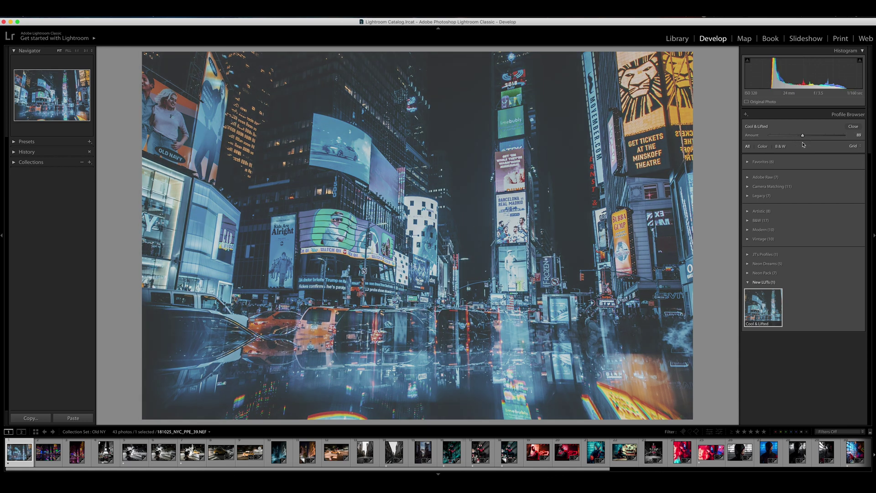